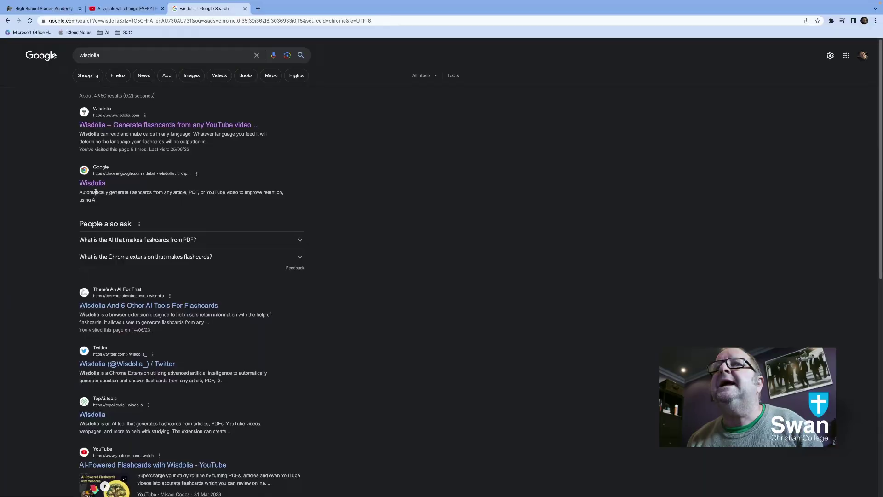
Step: Search for "anki" in a new browser tab, view the Anki flashcard website, and close the tab
{"action": "mouse_move", "coordinate": [262, 2]}
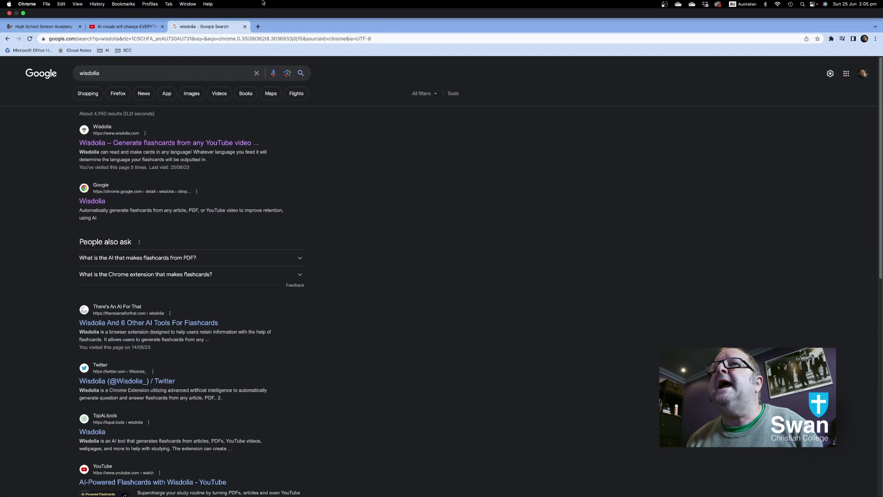
{"action": "left_click", "coordinate": [258, 26]}
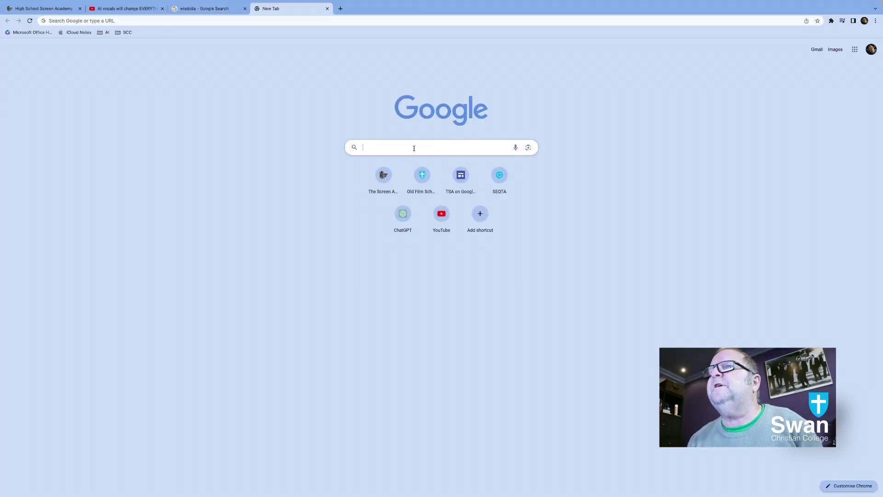
{"action": "left_click", "coordinate": [413, 148]}
{"action": "type", "text": "anki"}
{"action": "key", "text": "Return"}
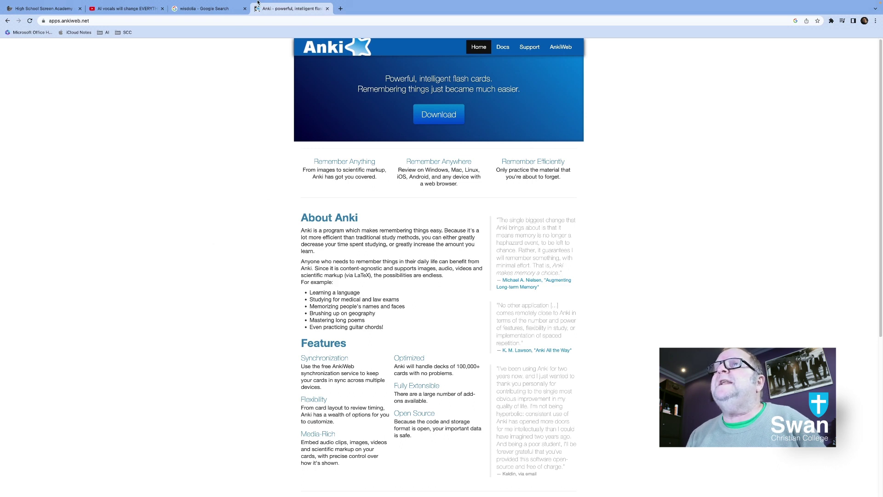
{"action": "left_click", "coordinate": [327, 8]}
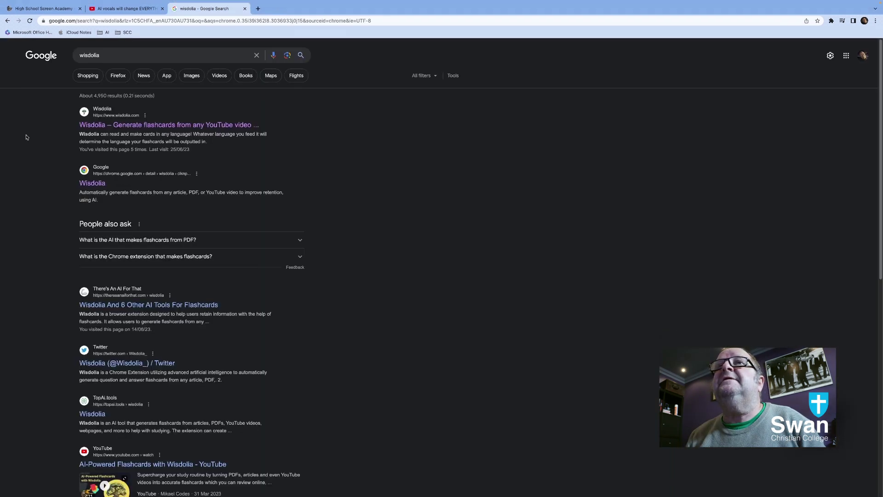
Step: Open the Wisdolia website from the search results, view its extension page in the Chrome Web Store, and close both pages
{"action": "left_click", "coordinate": [122, 9]}
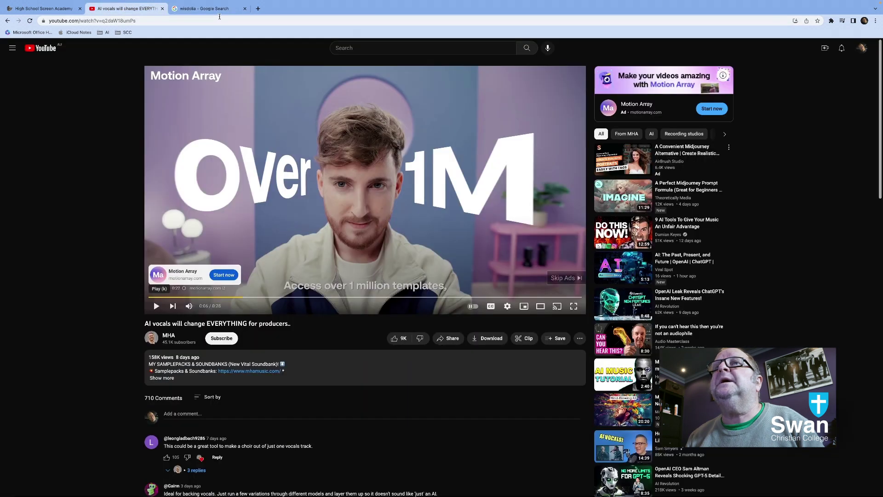
{"action": "left_click", "coordinate": [211, 8]}
{"action": "left_click", "coordinate": [138, 128]}
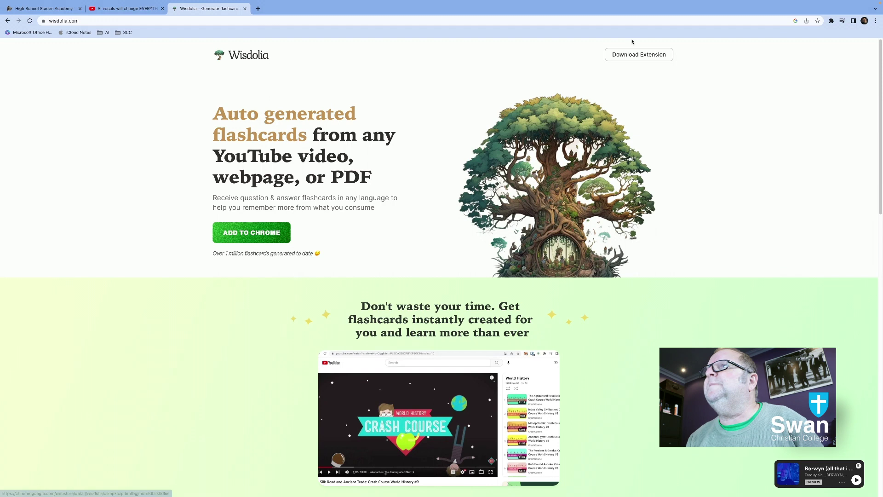
{"action": "left_click", "coordinate": [640, 54]}
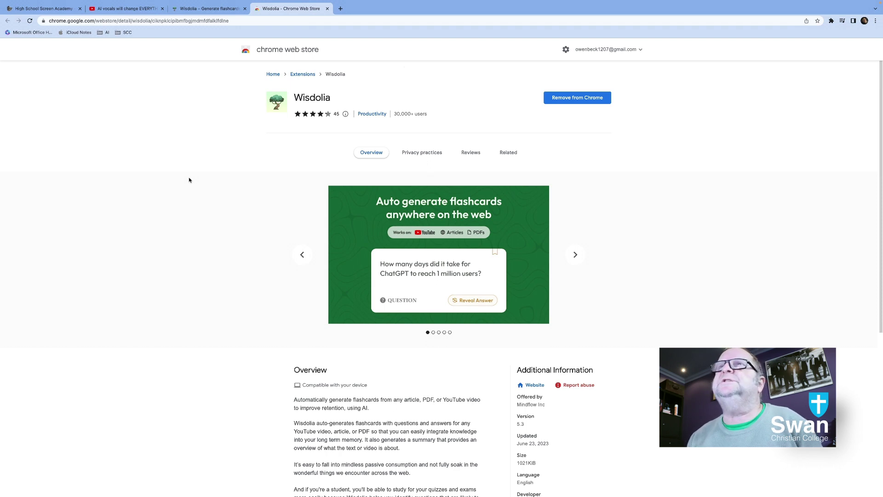
{"action": "left_click", "coordinate": [327, 9]}
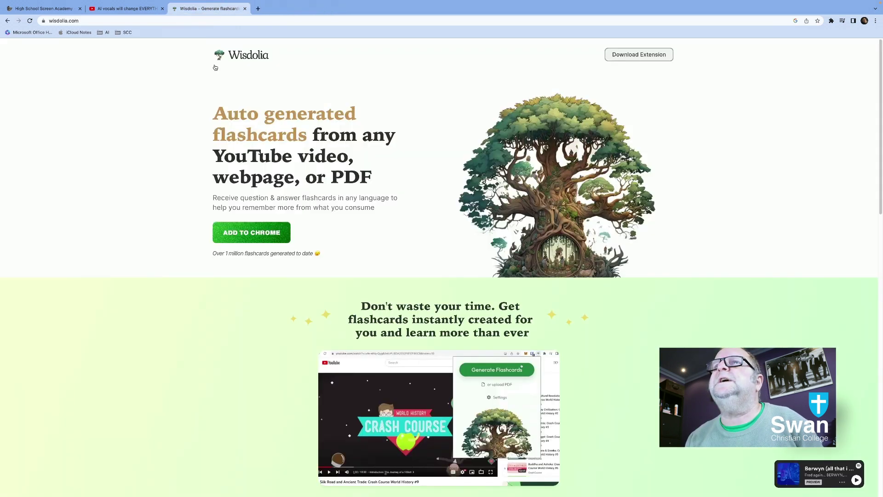
{"action": "left_click", "coordinate": [245, 8]}
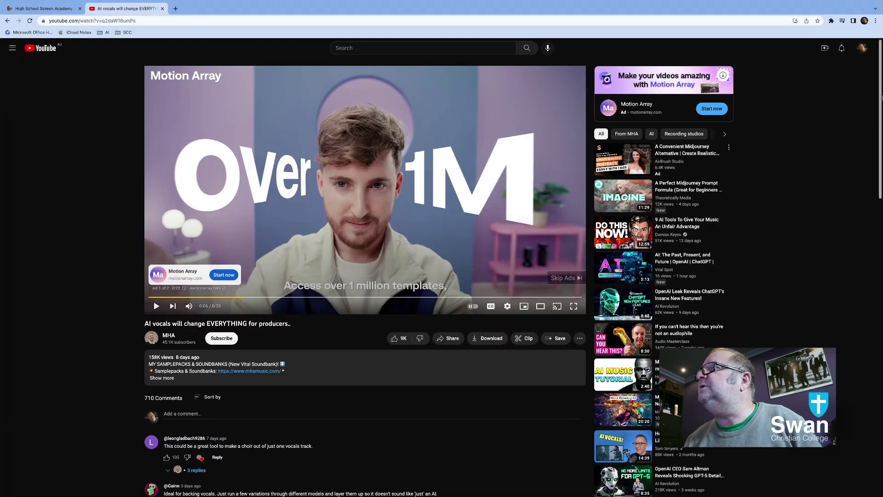
Step: Generate Wisdolia flashcards for the YouTube video about AI vocals and advance to the third card
{"action": "left_click", "coordinate": [831, 21]}
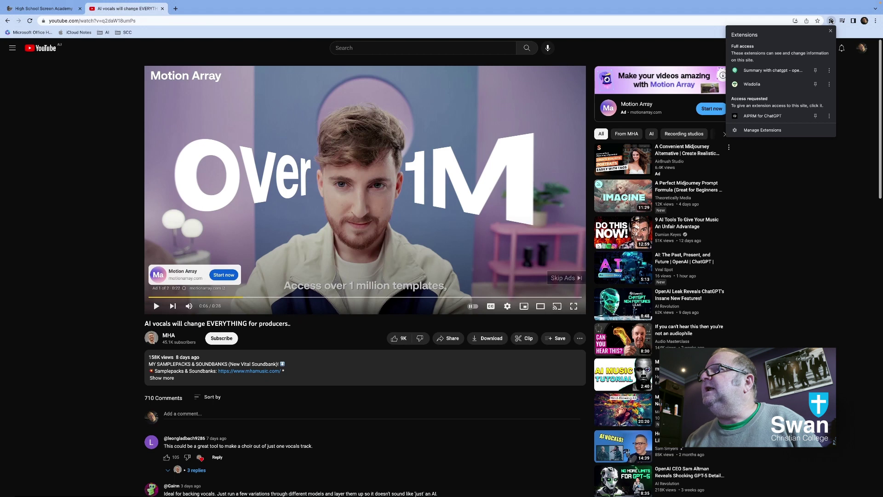
{"action": "left_click", "coordinate": [773, 84]}
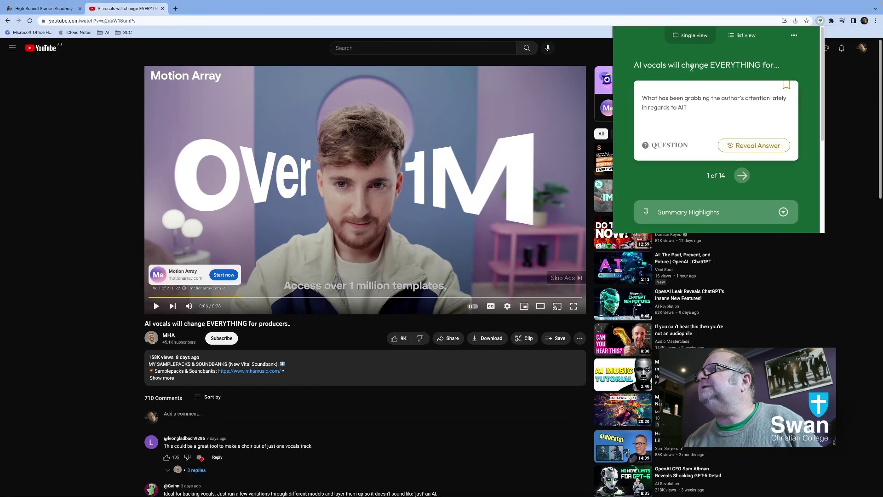
{"action": "left_click", "coordinate": [742, 175]}
{"action": "left_click", "coordinate": [742, 176]}
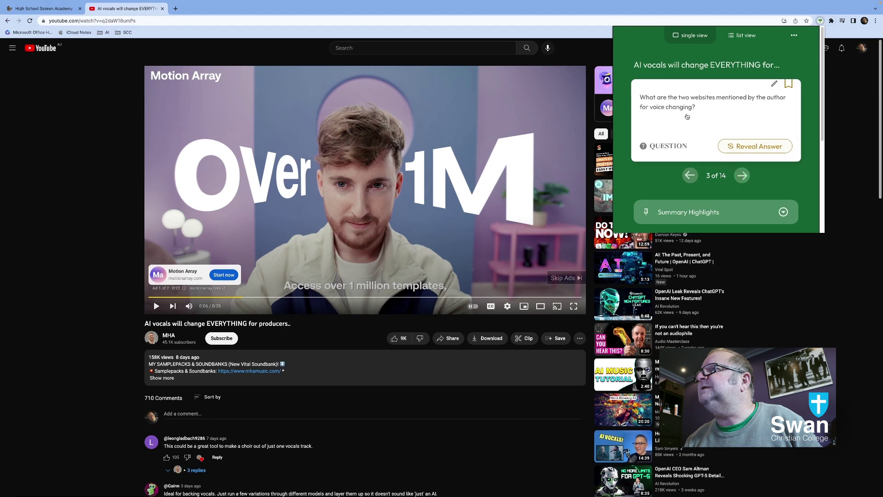
Step: Reveal the answers on the third, fourth and fifth flashcards of the AI vocals set and advance to the sixth card
{"action": "left_click", "coordinate": [747, 146]}
{"action": "left_click", "coordinate": [742, 176]}
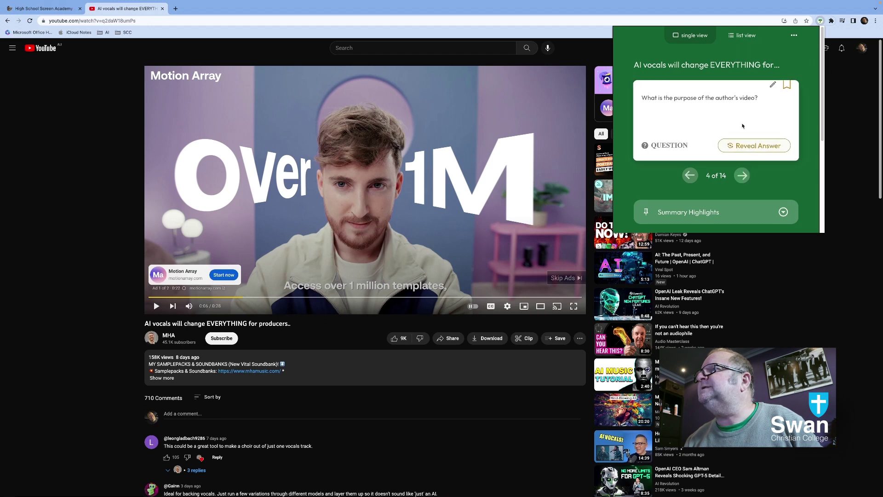
{"action": "left_click", "coordinate": [752, 148]}
{"action": "left_click", "coordinate": [741, 175]}
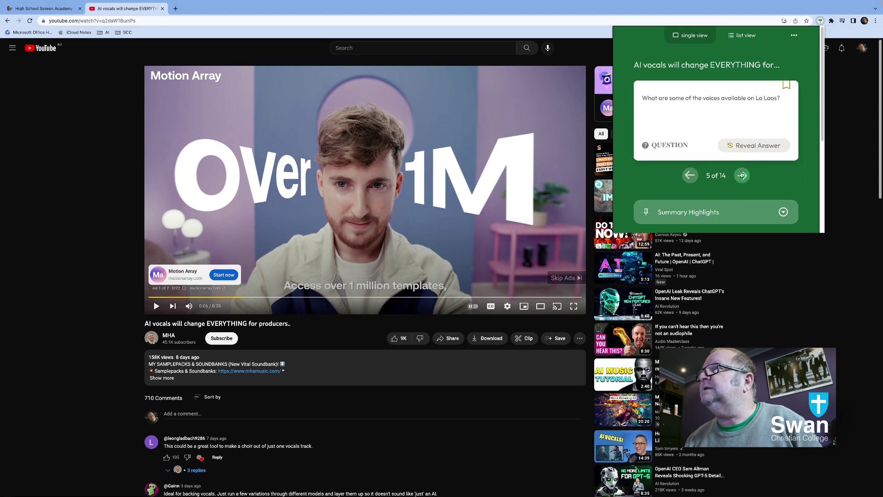
{"action": "left_click", "coordinate": [756, 145]}
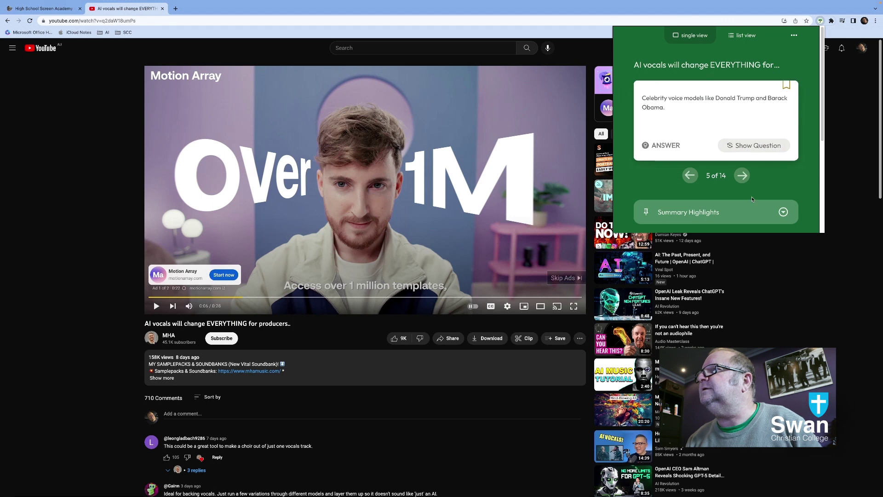
{"action": "left_click", "coordinate": [749, 147]}
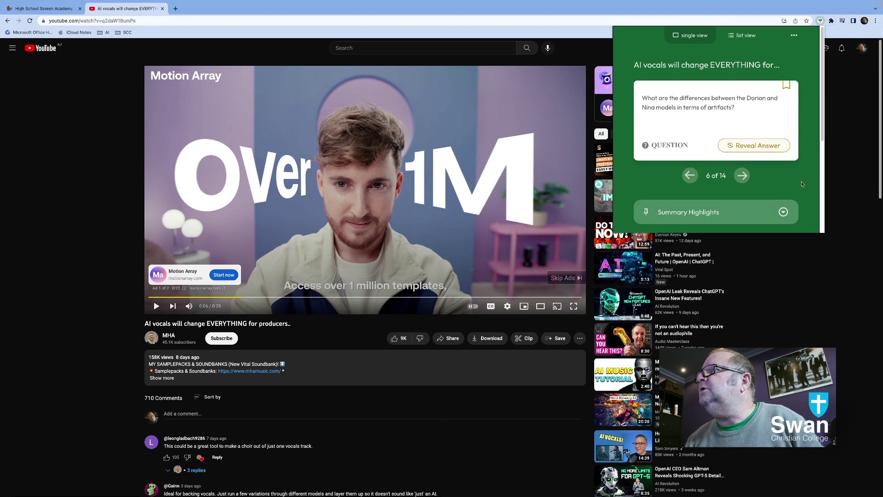
Step: View the options below the AI vocals flashcards, then close the flashcard popup and the YouTube video
{"action": "scroll", "coordinate": [801, 184], "scroll_direction": "down", "scroll_amount": 4}
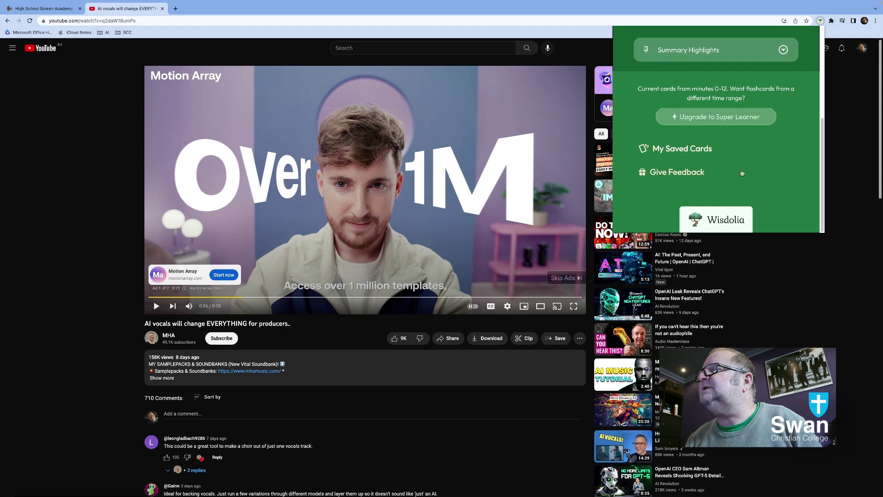
{"action": "scroll", "coordinate": [737, 170], "scroll_direction": "up", "scroll_amount": 5}
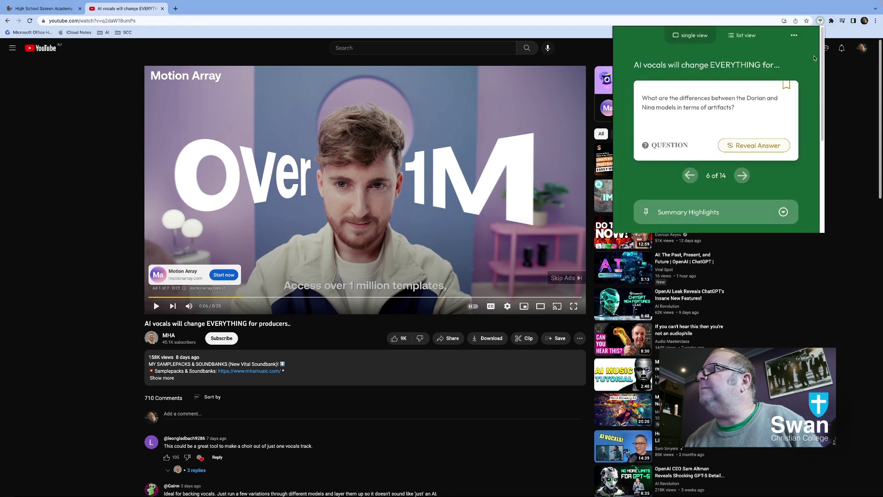
{"action": "left_click", "coordinate": [794, 310]}
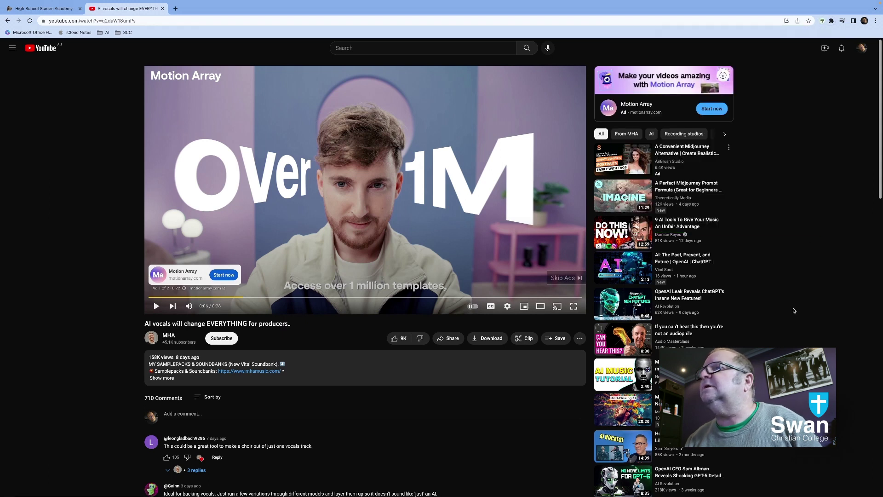
{"action": "left_click", "coordinate": [162, 9]}
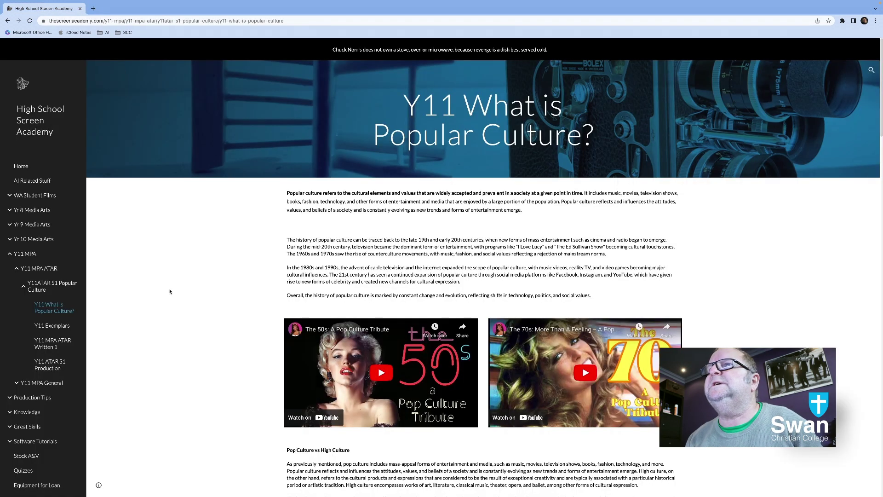
Step: Open the Gestalt Theory page from the Production Tips section of the High School Screen Academy site
{"action": "scroll", "coordinate": [170, 292], "scroll_direction": "down", "scroll_amount": 2}
{"action": "scroll", "coordinate": [169, 292], "scroll_direction": "up", "scroll_amount": 2}
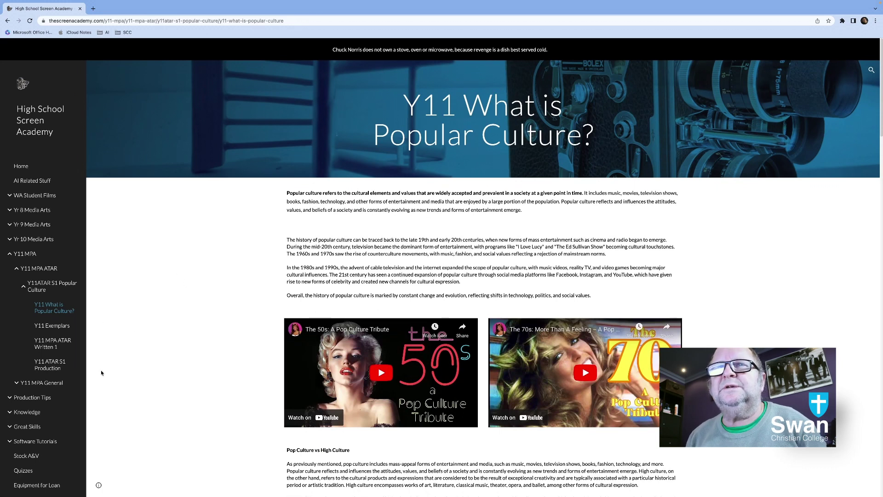
{"action": "left_click", "coordinate": [10, 398]}
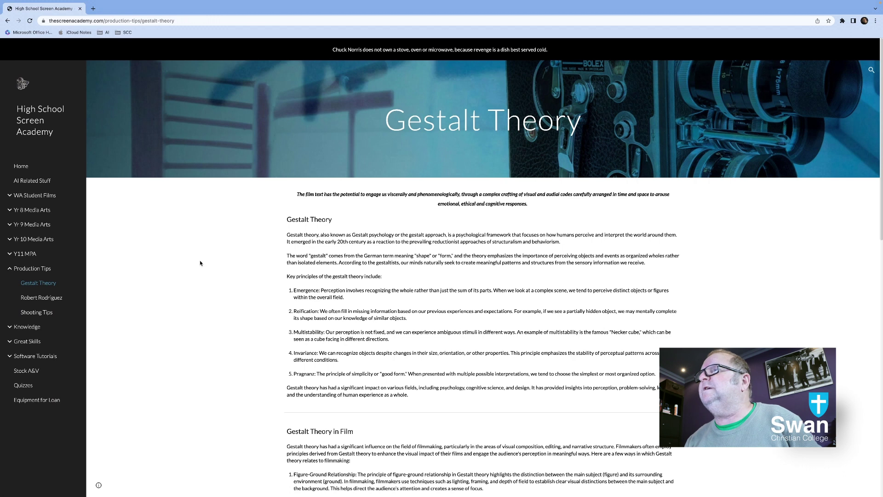
Step: Generate Wisdolia flashcards for the Gestalt Theory page, check questions and answers up to the third card, and dismiss the popup
{"action": "left_click", "coordinate": [843, 21]}
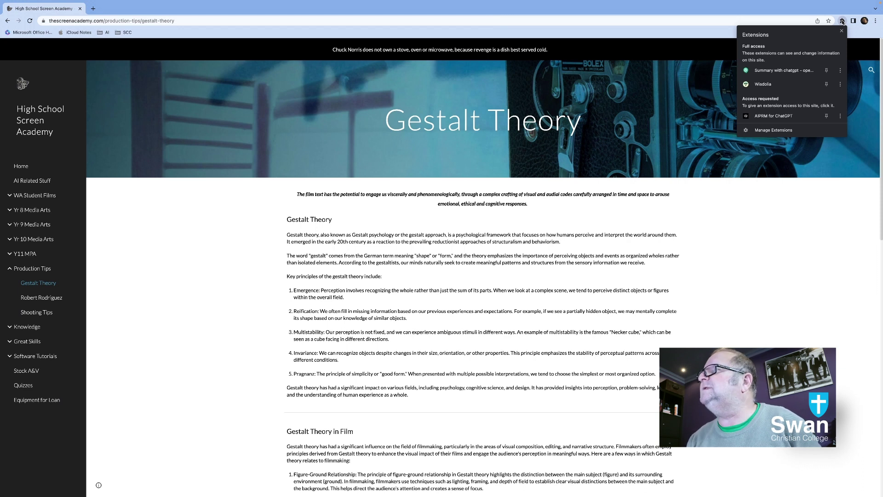
{"action": "left_click", "coordinate": [763, 84]}
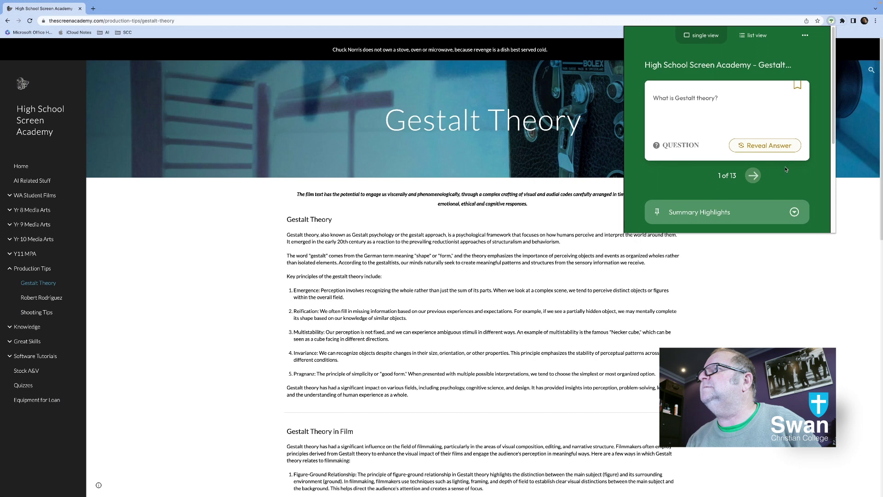
{"action": "left_click", "coordinate": [753, 175]}
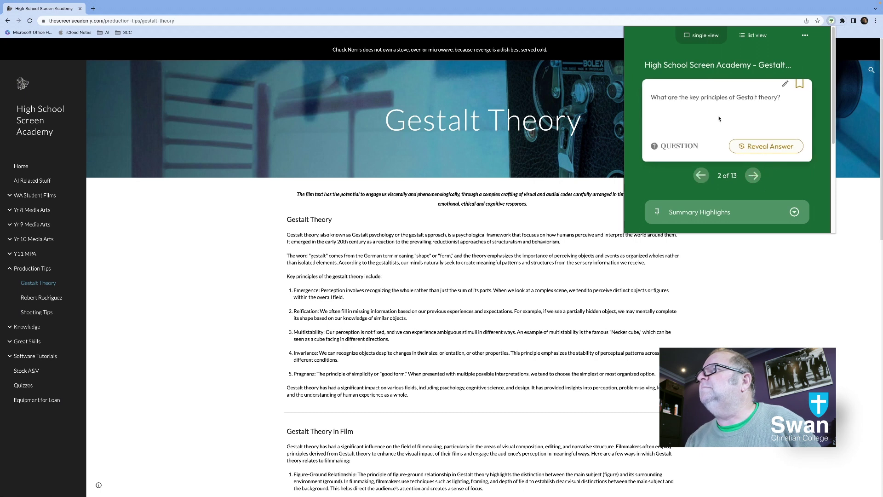
{"action": "left_click", "coordinate": [766, 147]}
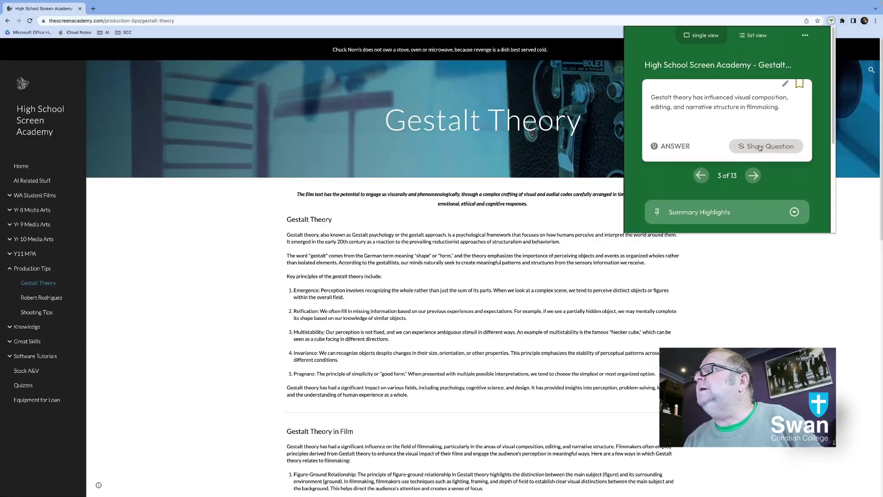
{"action": "left_click", "coordinate": [760, 147]}
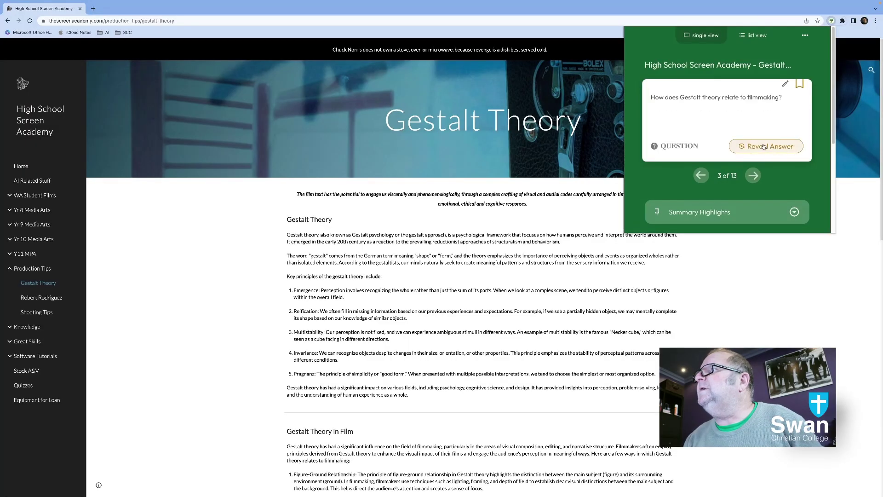
{"action": "left_click", "coordinate": [770, 257]}
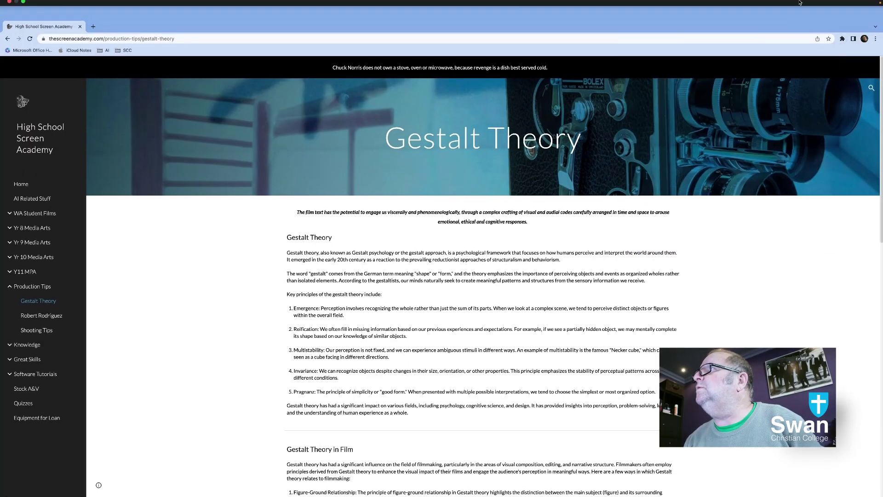
Step: Reopen the Wisdolia flashcards for the Gestalt Theory page, expand Summary Highlights and read through the bullet points
{"action": "left_click", "coordinate": [841, 21]}
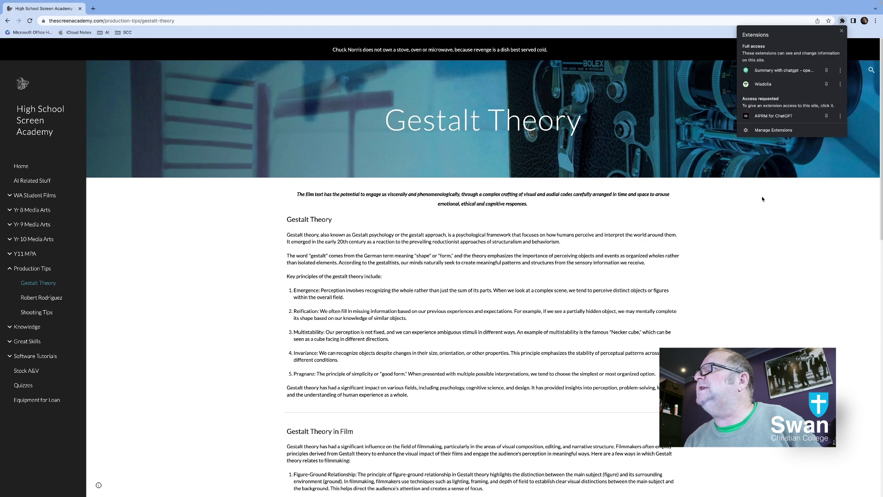
{"action": "left_click", "coordinate": [761, 85]}
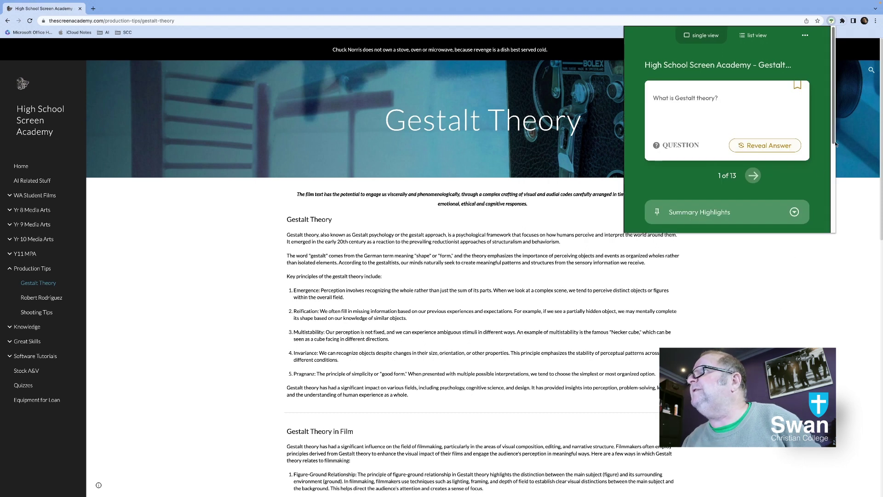
{"action": "left_click_drag", "start_coordinate": [833, 137], "coordinate": [836, 199]}
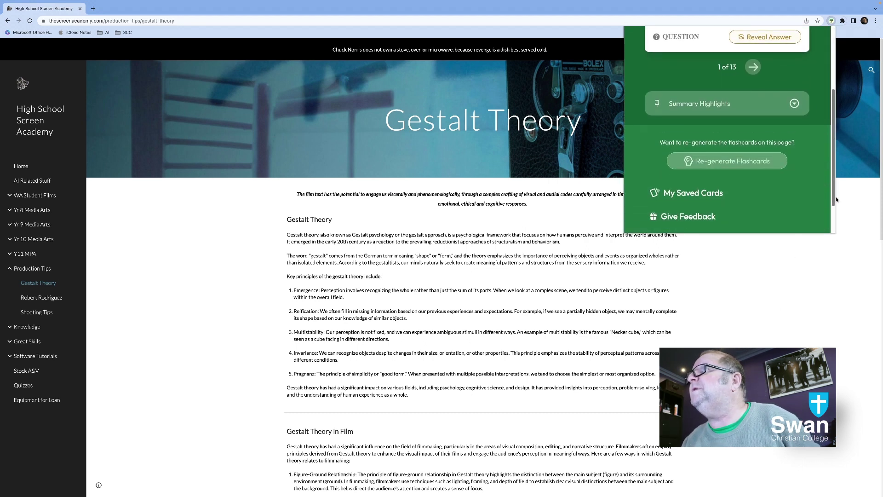
{"action": "scroll", "coordinate": [795, 126], "scroll_direction": "up", "scroll_amount": 1}
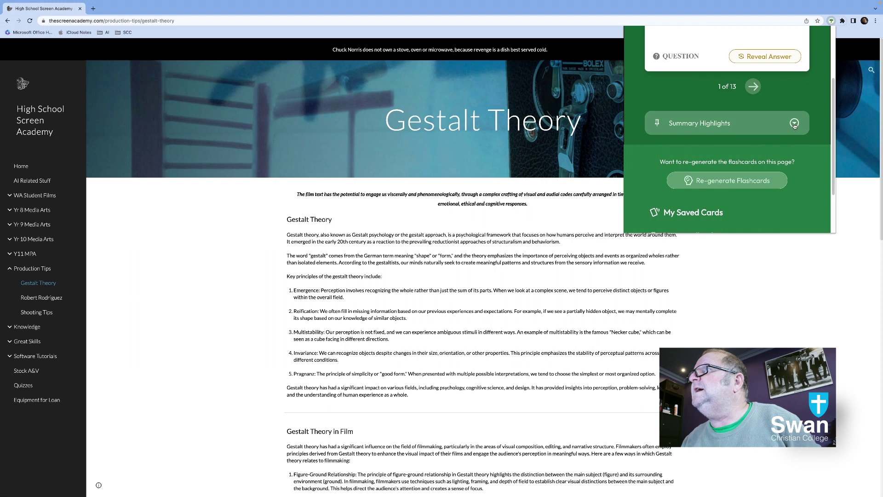
{"action": "left_click", "coordinate": [754, 121]}
{"action": "scroll", "coordinate": [748, 179], "scroll_direction": "down", "scroll_amount": 10}
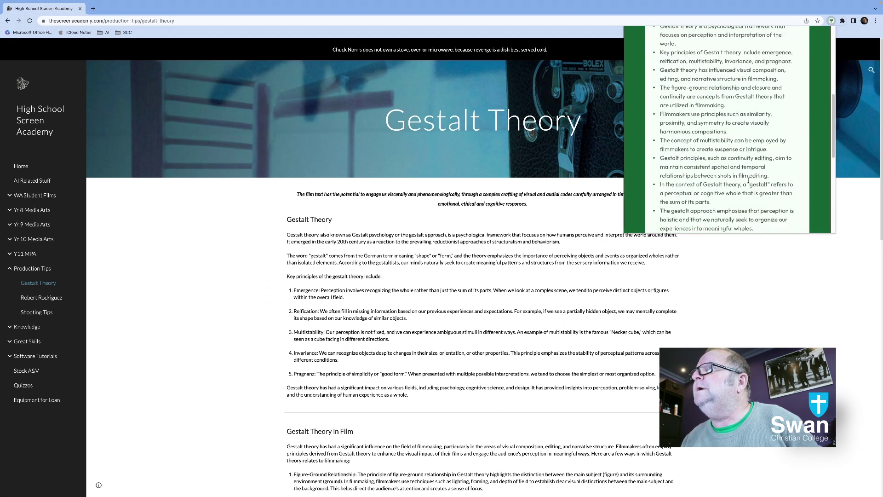
{"action": "scroll", "coordinate": [748, 183], "scroll_direction": "up", "scroll_amount": 10}
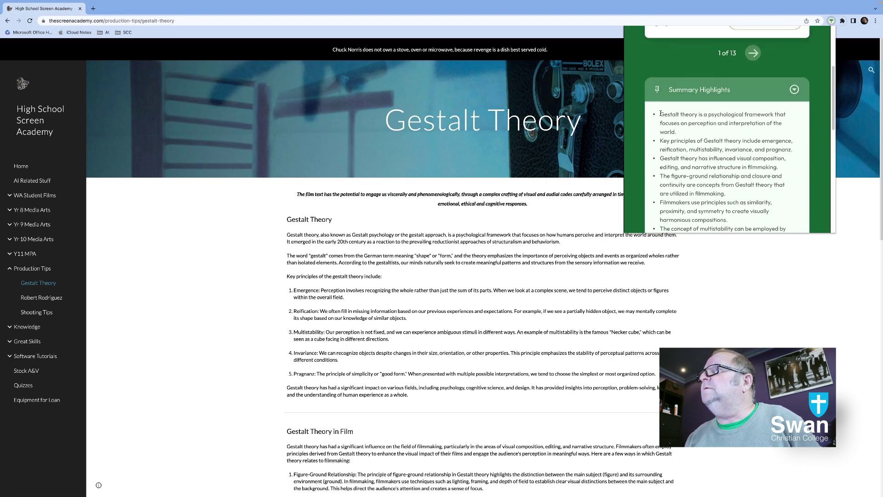
Step: Select all the Summary Highlights text, then select only the last bullet point, about a director's understanding of filmic codes
{"action": "left_click_drag", "start_coordinate": [660, 113], "coordinate": [785, 96]}
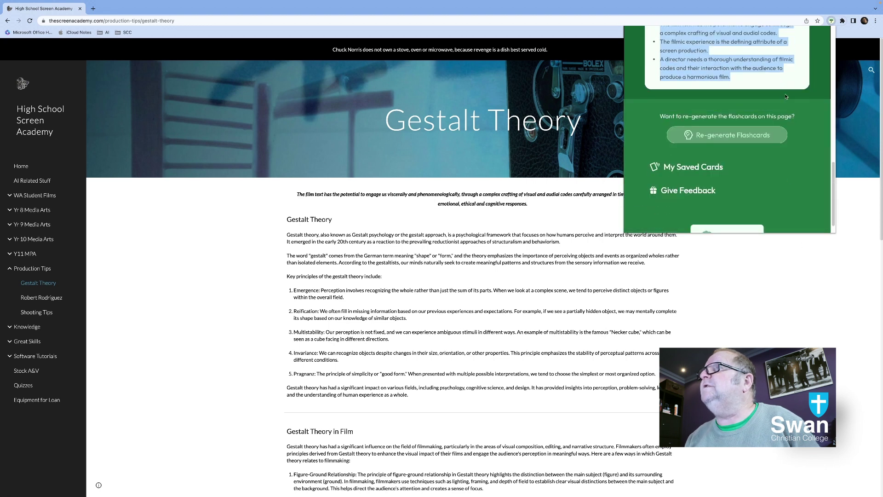
{"action": "left_click", "coordinate": [749, 79]}
{"action": "left_click_drag", "start_coordinate": [662, 59], "coordinate": [732, 79]}
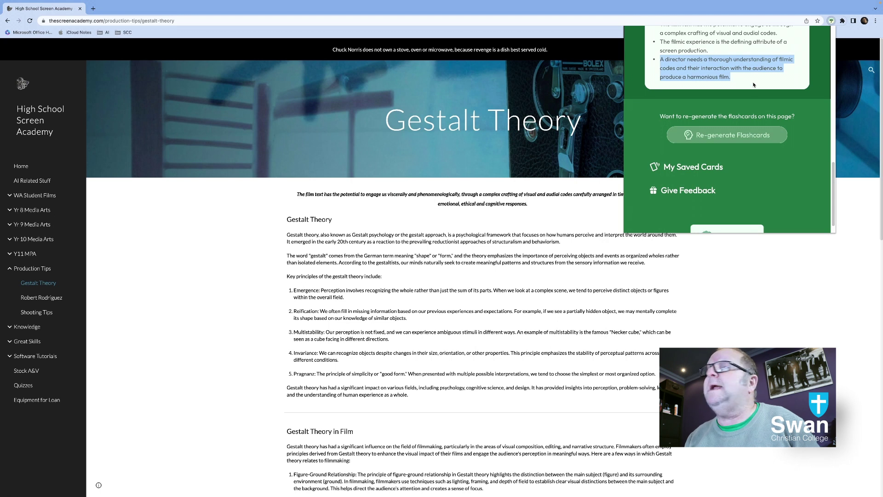
{"action": "scroll", "coordinate": [754, 84], "scroll_direction": "up", "scroll_amount": 2}
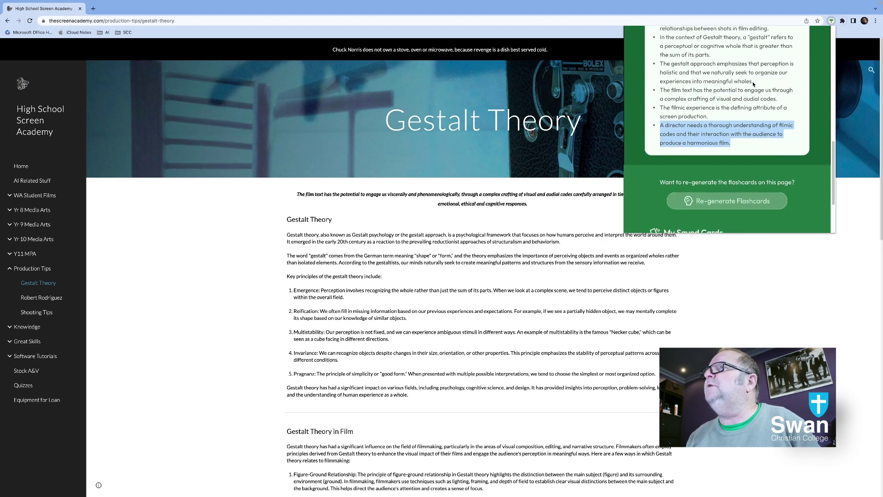